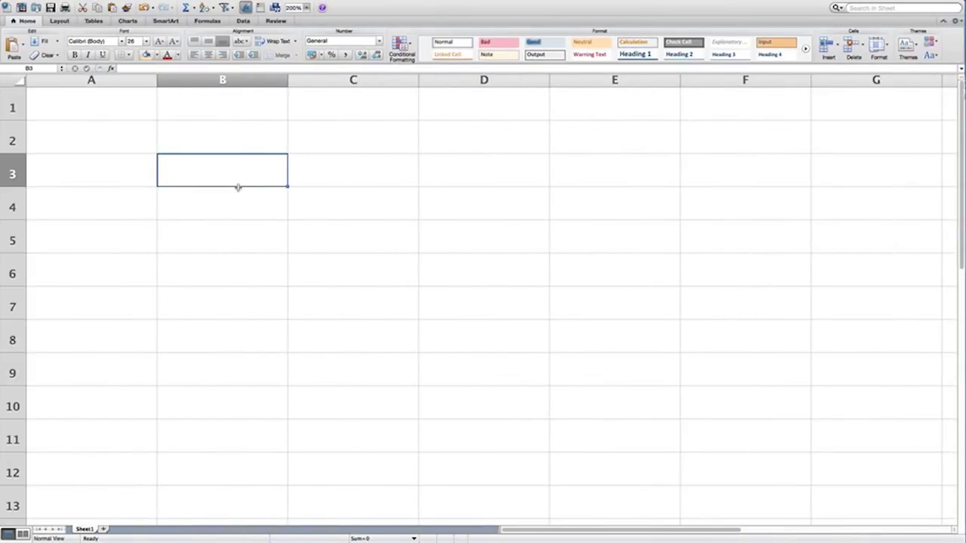
# Step: Enter the label FV in cell B3
pyautogui.write('FV')
pyautogui.press('Tab')
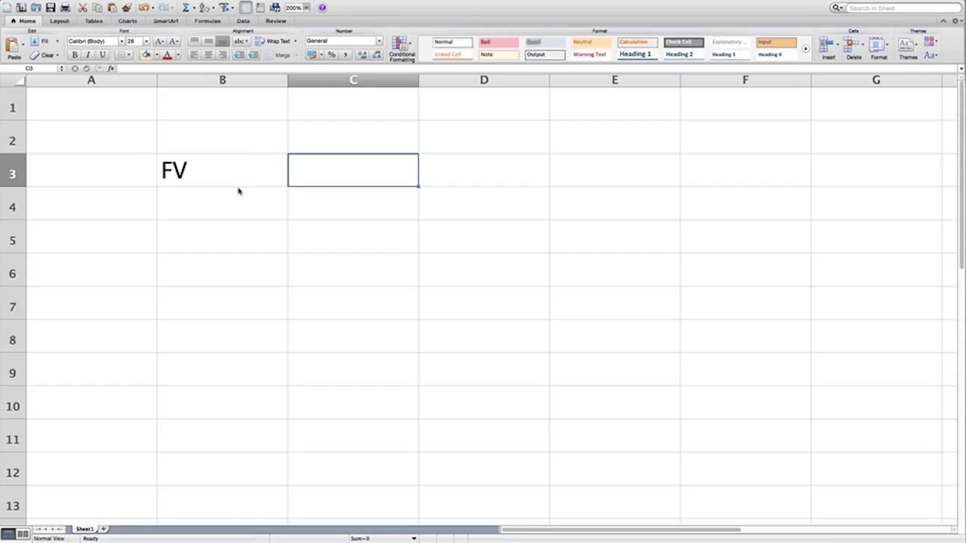
pyautogui.click(177, 55)
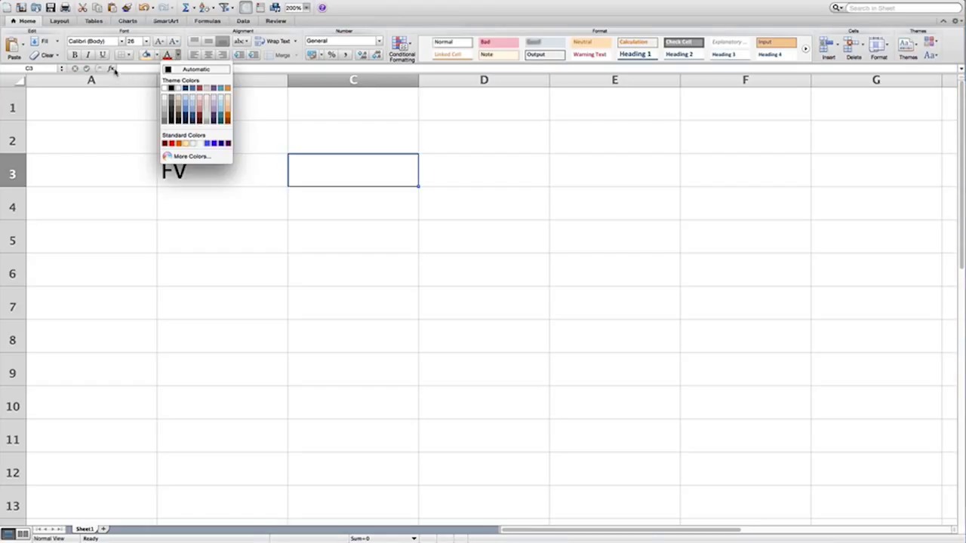
pyautogui.press('Escape')
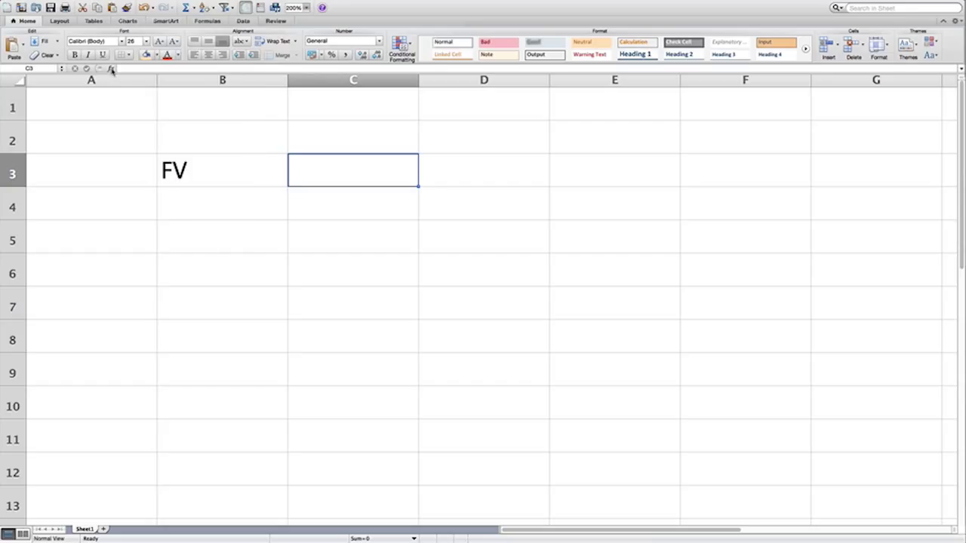
# Step: Find the FV function in the Formula Builder by searching for "fv" and insert it into cell C3
pyautogui.click(110, 68)
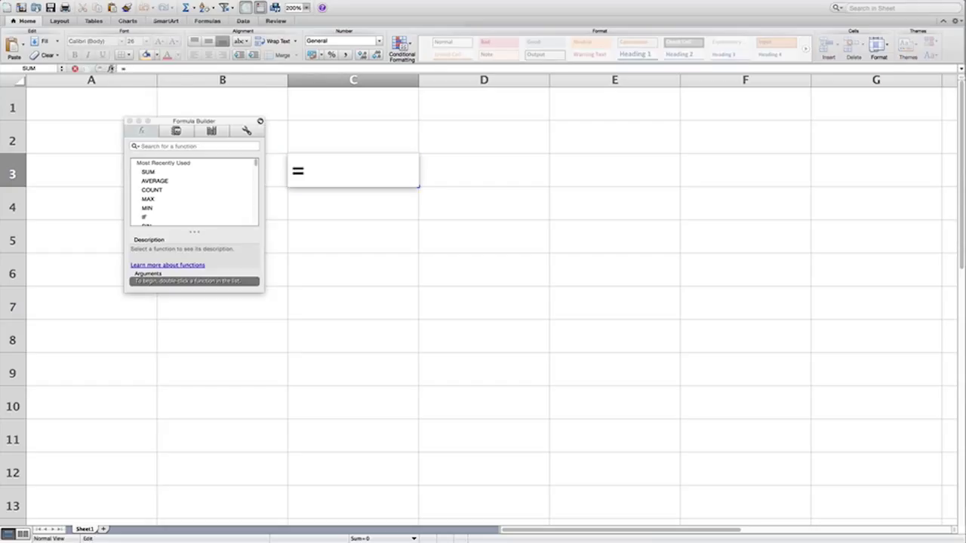
pyautogui.click(172, 146)
pyautogui.write('f')
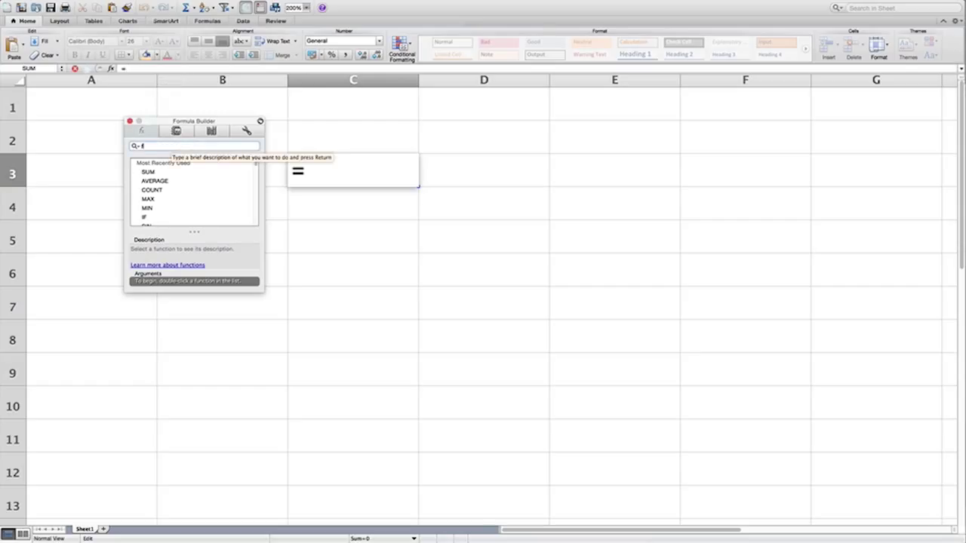
pyautogui.write('v')
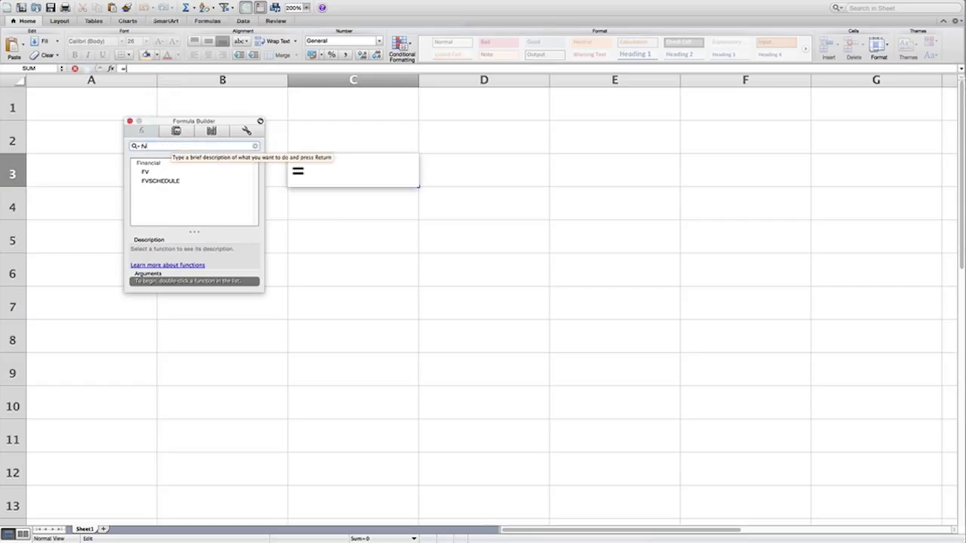
pyautogui.click(144, 172)
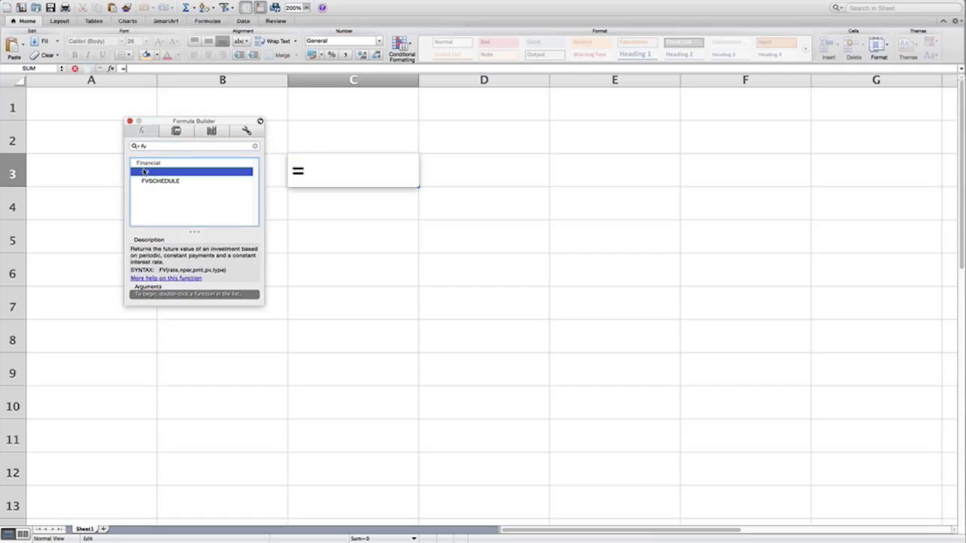
pyautogui.doubleClick(145, 172)
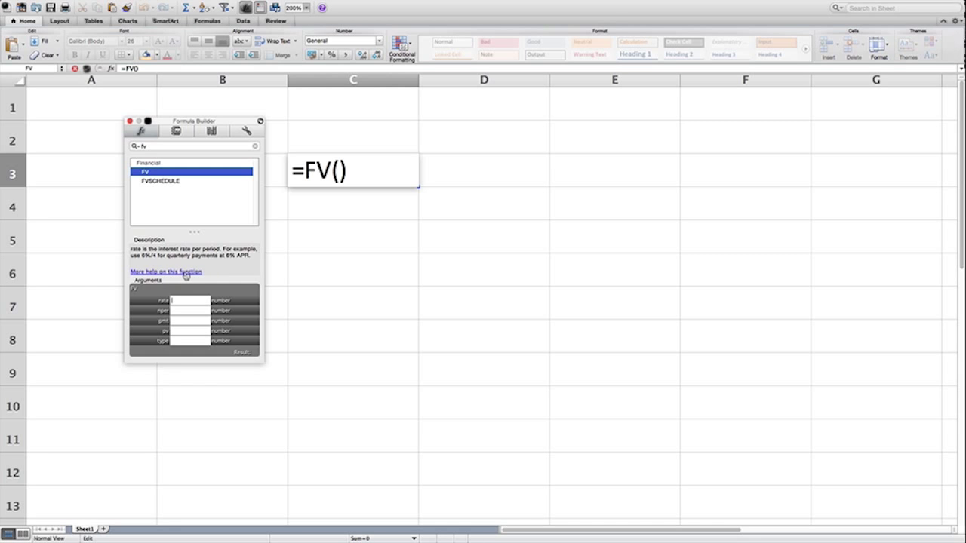
# Step: Read the help page of the FV function for its syntax and the rate, nper, pmt and pv arguments
pyautogui.click(186, 273)
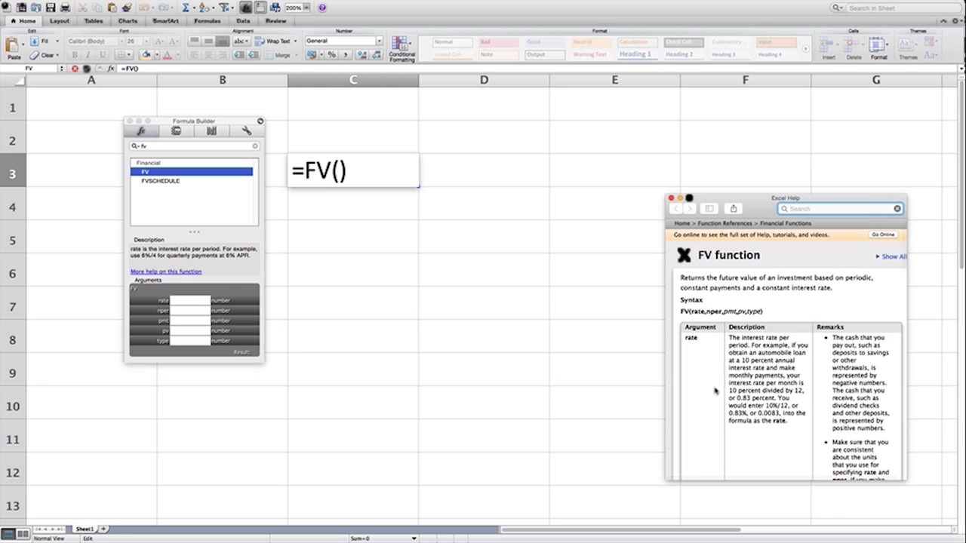
pyautogui.scroll(-2, 853, 379)
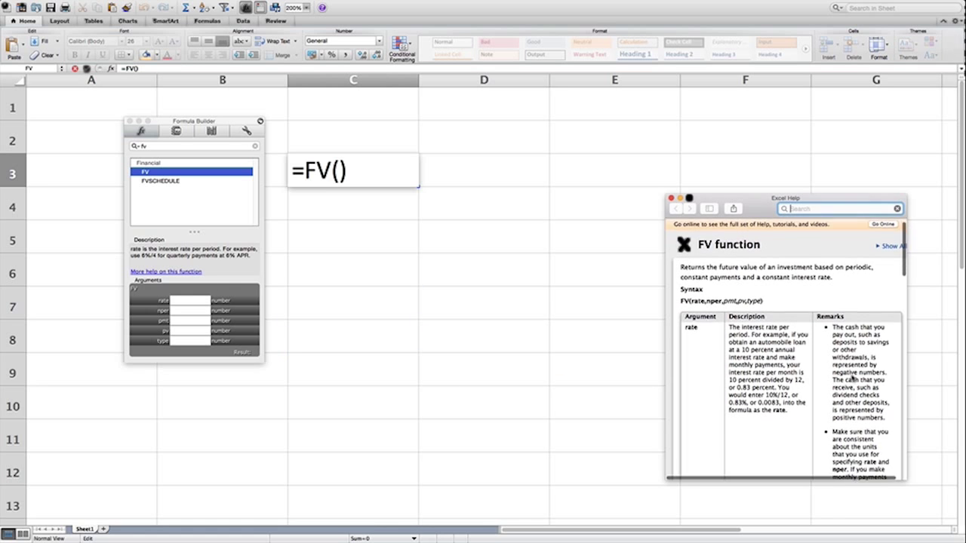
pyautogui.scroll(-10, 853, 378)
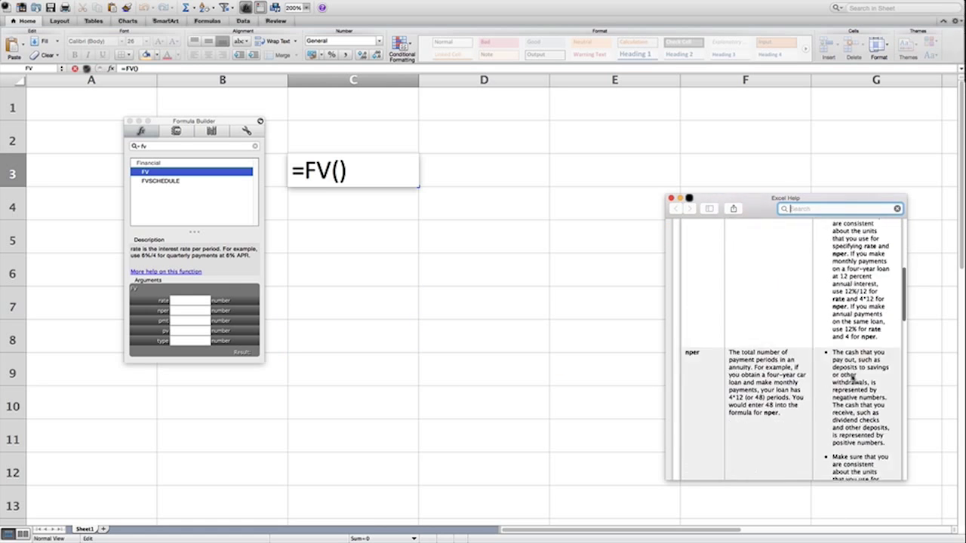
pyautogui.scroll(-8, 853, 378)
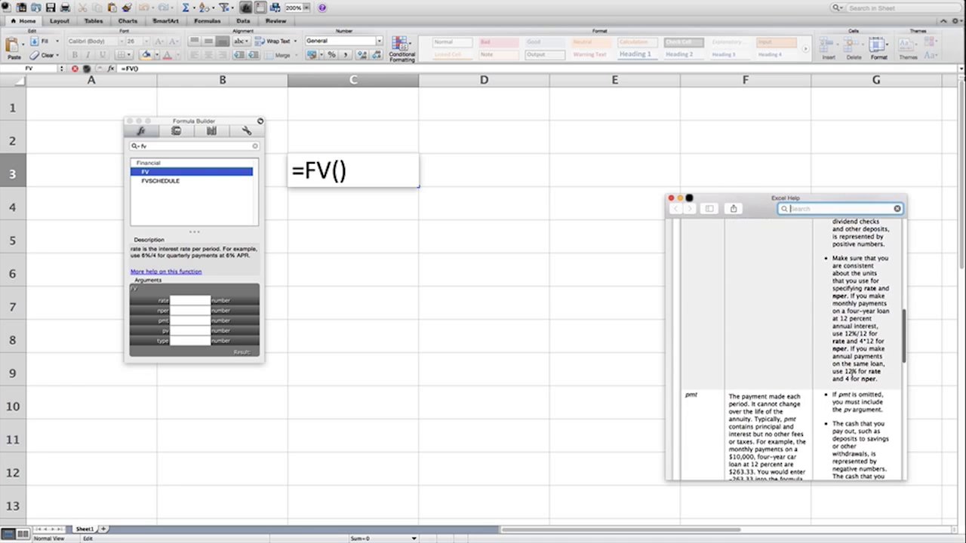
pyautogui.scroll(-3, 850, 372)
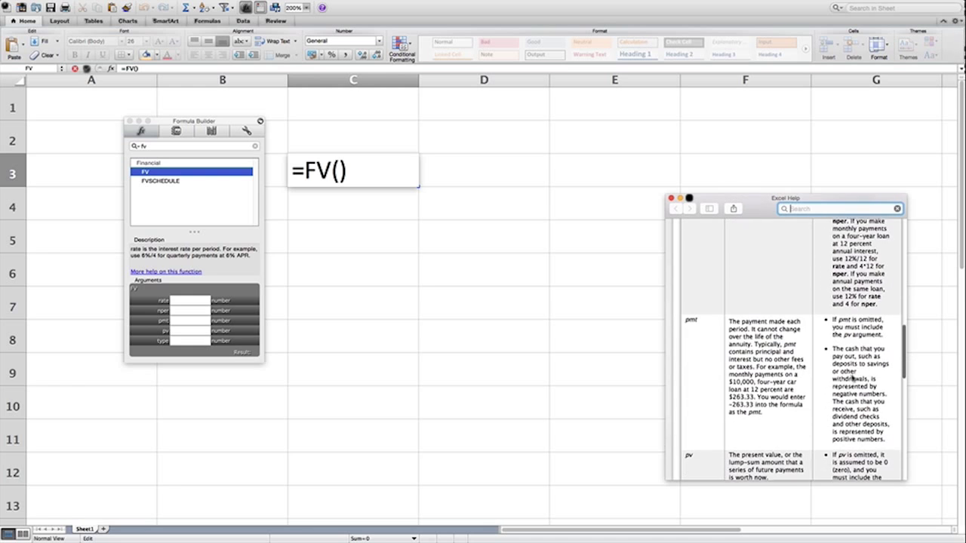
pyautogui.click(671, 198)
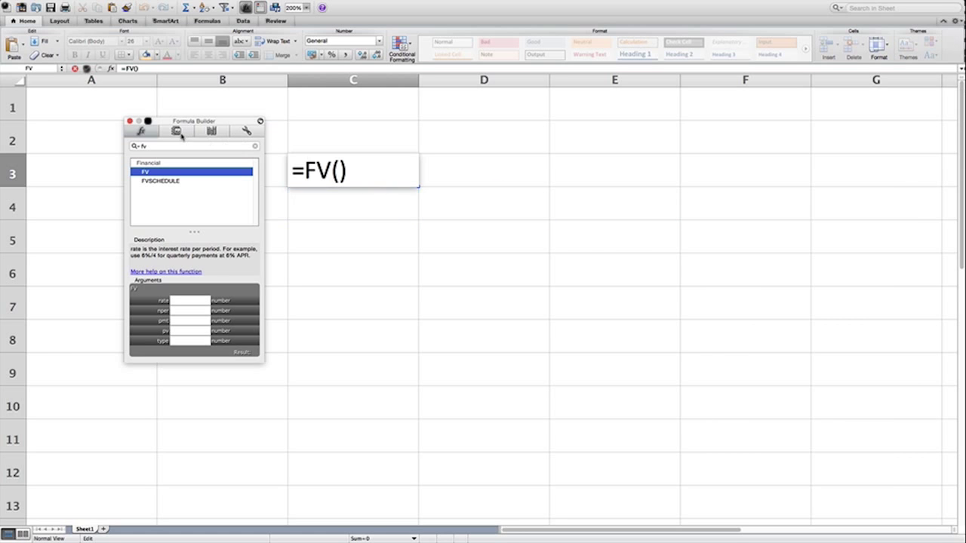
# Step: Close the Formula Builder and discard the empty FV formula in cell C3
pyautogui.click(130, 121)
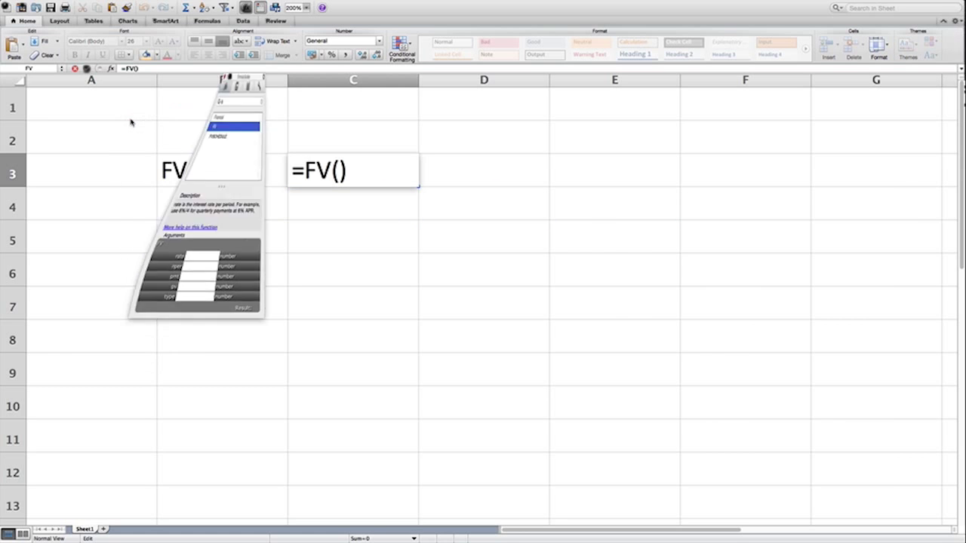
pyautogui.click(565, 300)
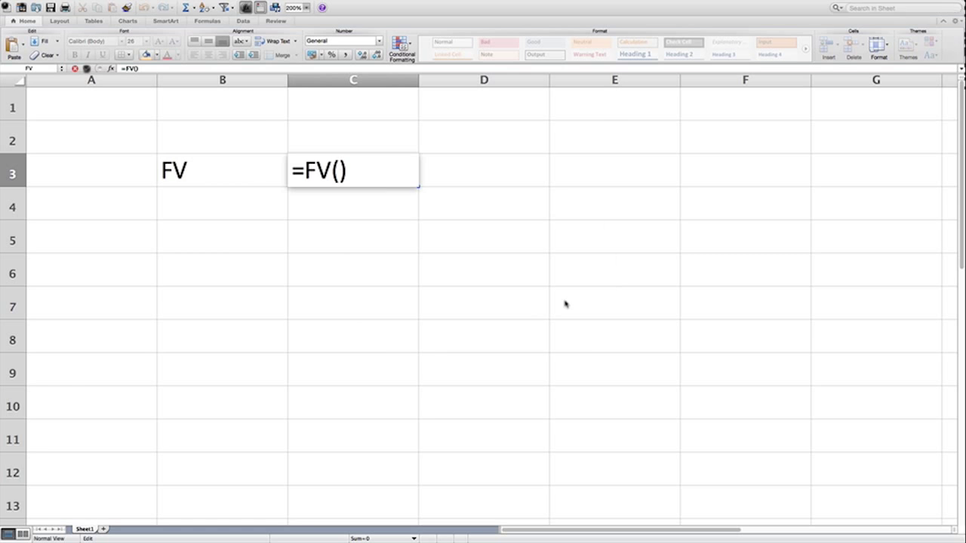
pyautogui.press('Escape')
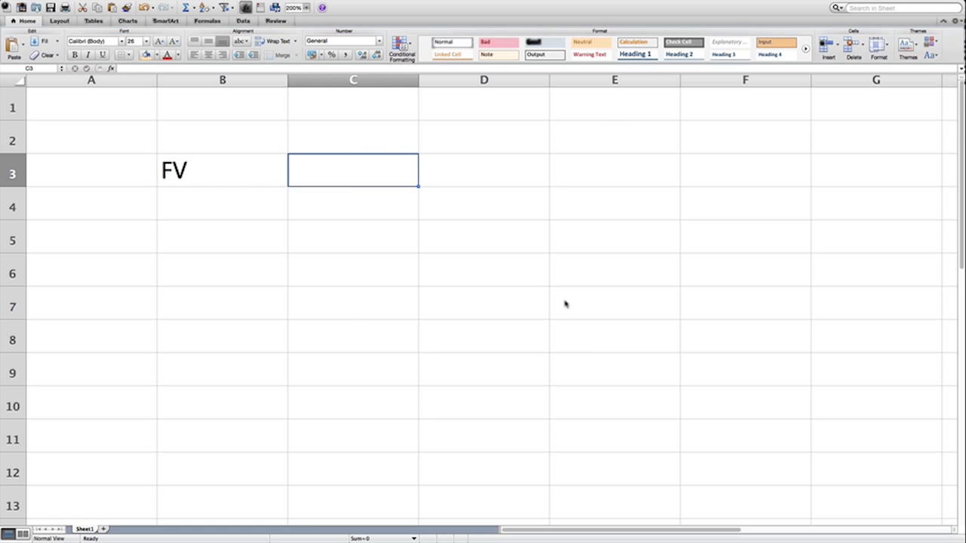
# Step: Enter the label PV in cell B4 with the value 1000 beside it in C4
pyautogui.press('Down')
pyautogui.press('Left')
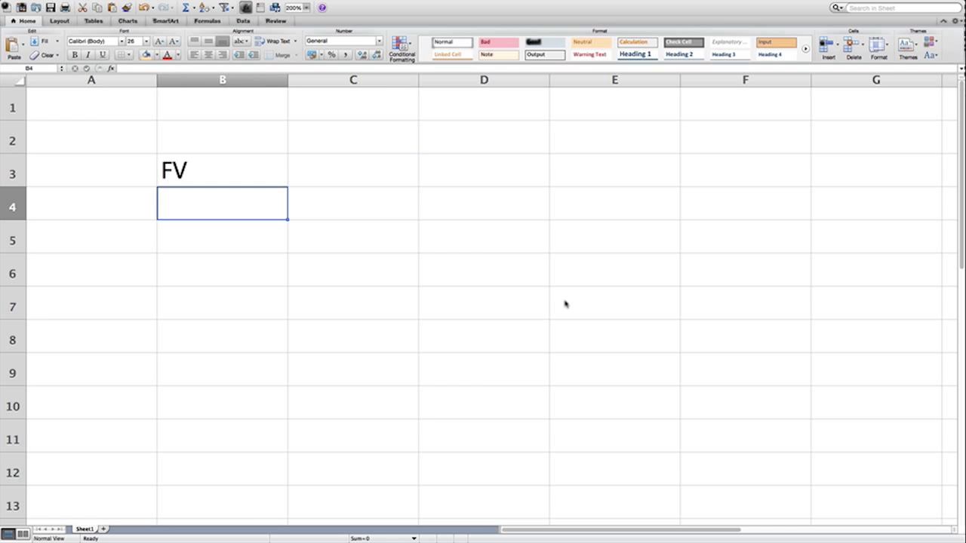
pyautogui.write('PV')
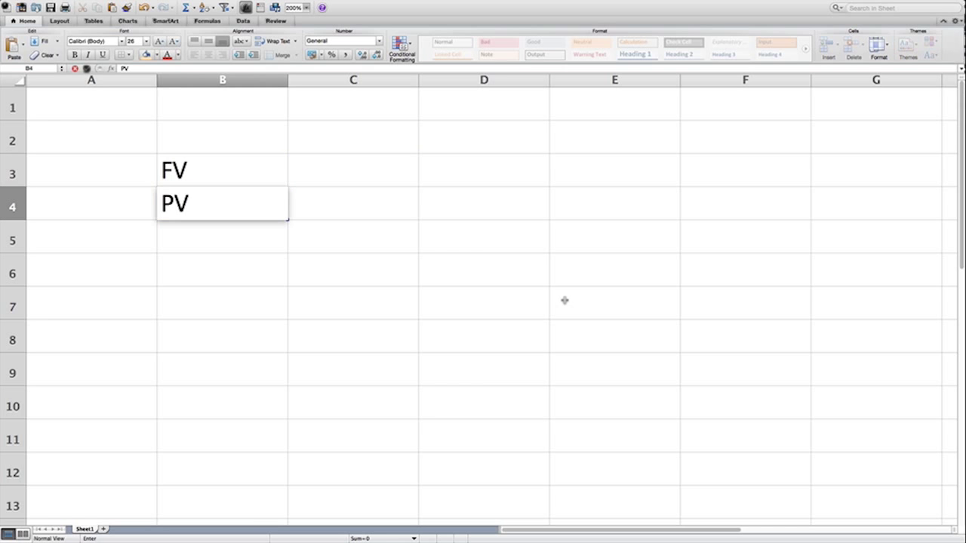
pyautogui.press('Tab')
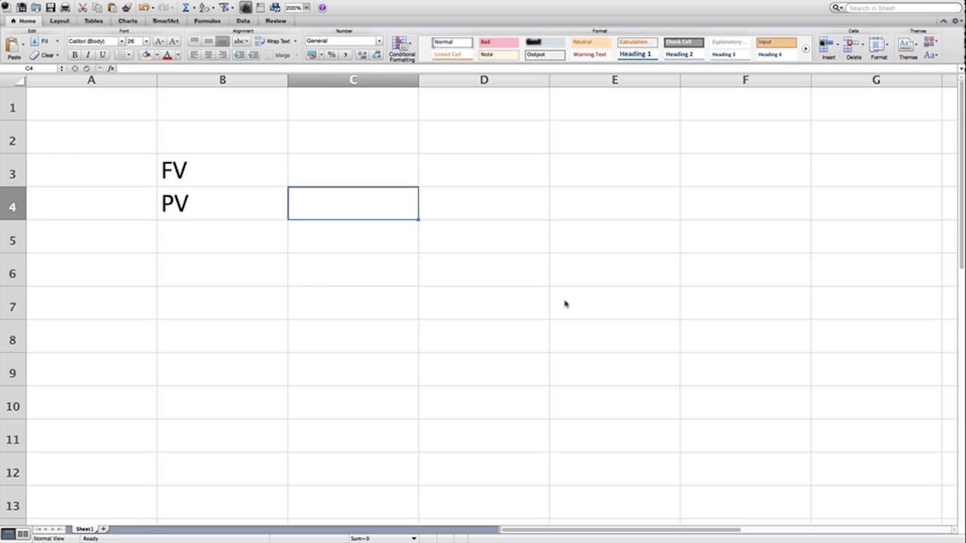
pyautogui.write('1000')
pyautogui.press('Return')
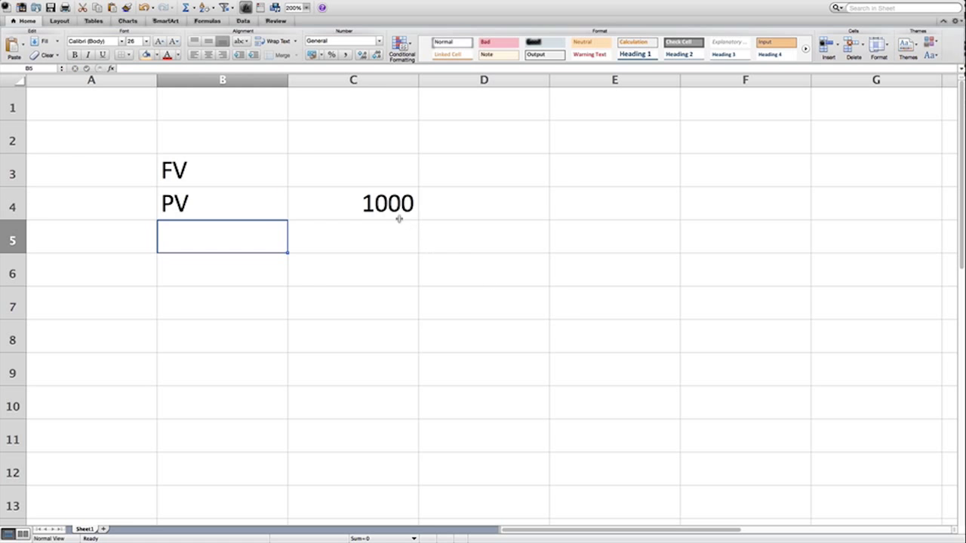
# Step: Enter the label i in cell B5 with the interest rate .03 beside it in C5
pyautogui.write('i')
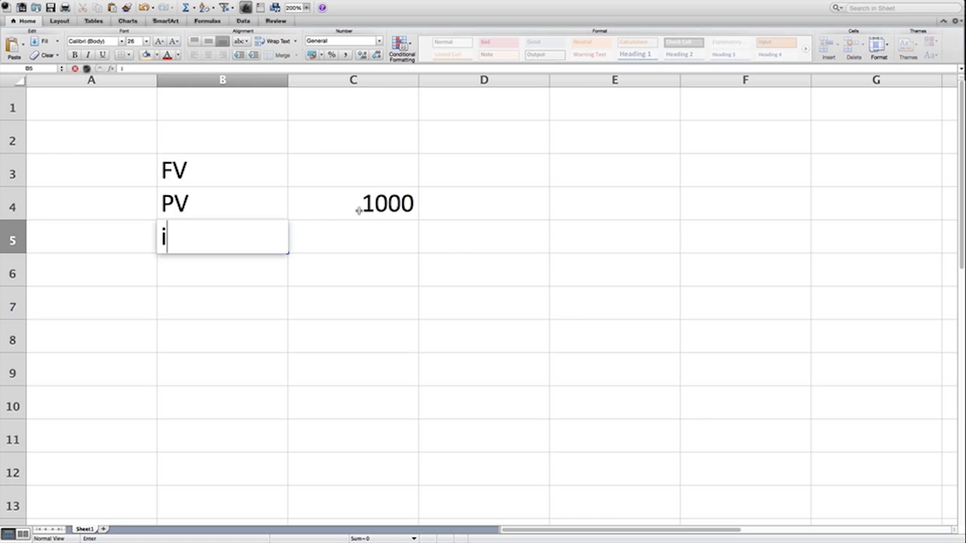
pyautogui.press('Tab')
pyautogui.write('.03')
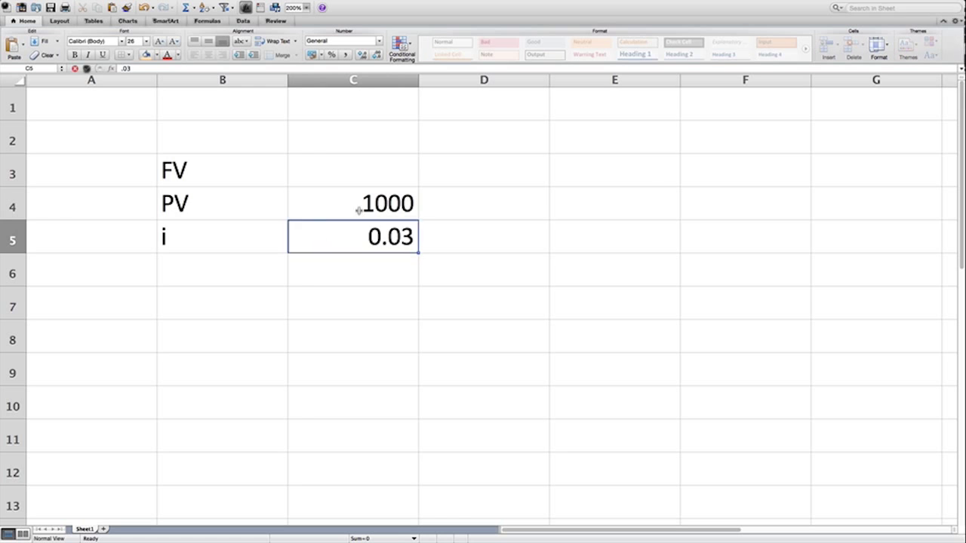
pyautogui.press('Return')
# Step: Format the interest rate in C5 as a percentage and the present value in C4 as dollar currency
pyautogui.click(372, 229)
pyautogui.press('super+shift+5')
pyautogui.press('Up')
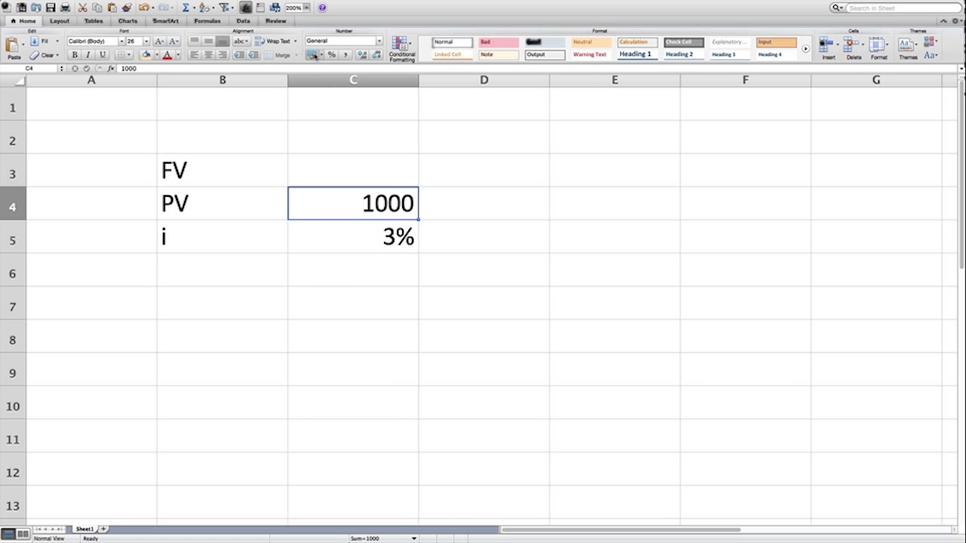
pyautogui.click(310, 55)
# Step: Enter the label n in cell B6 with the number of periods 3 beside it in C6
pyautogui.click(229, 270)
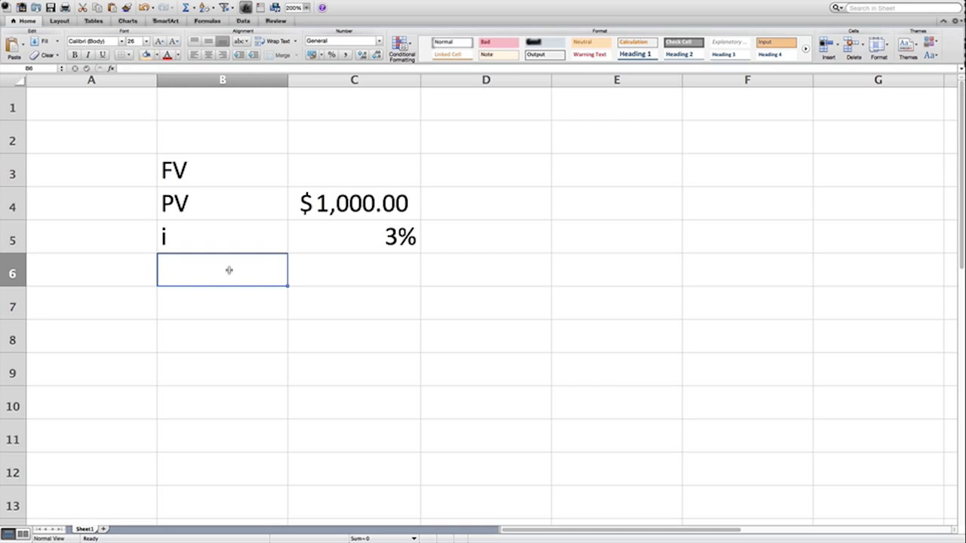
pyautogui.write('n')
pyautogui.press('Tab')
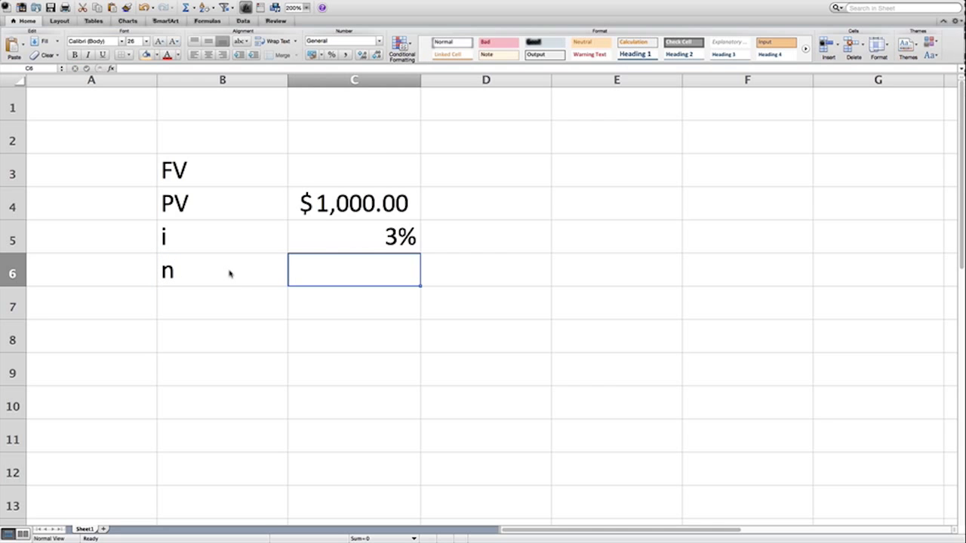
pyautogui.write('3')
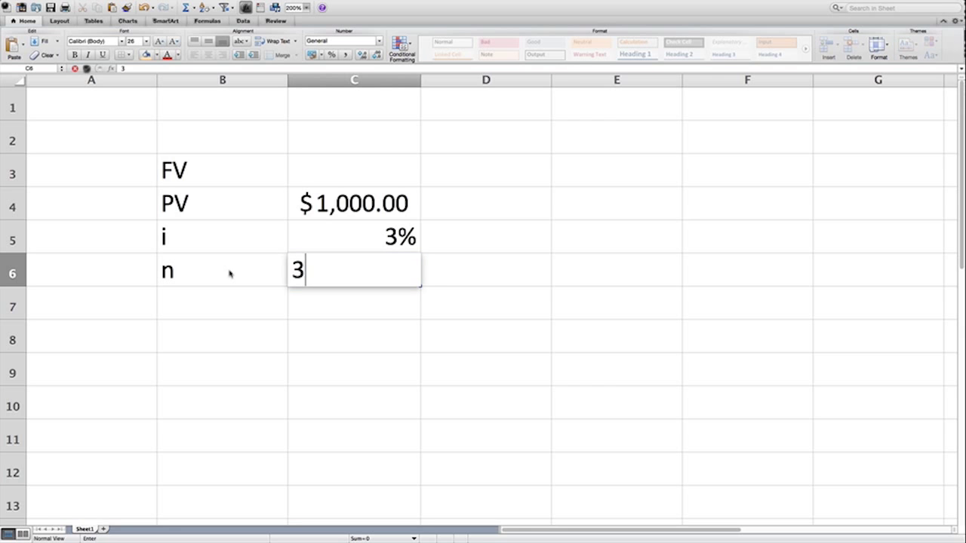
pyautogui.press('Return')
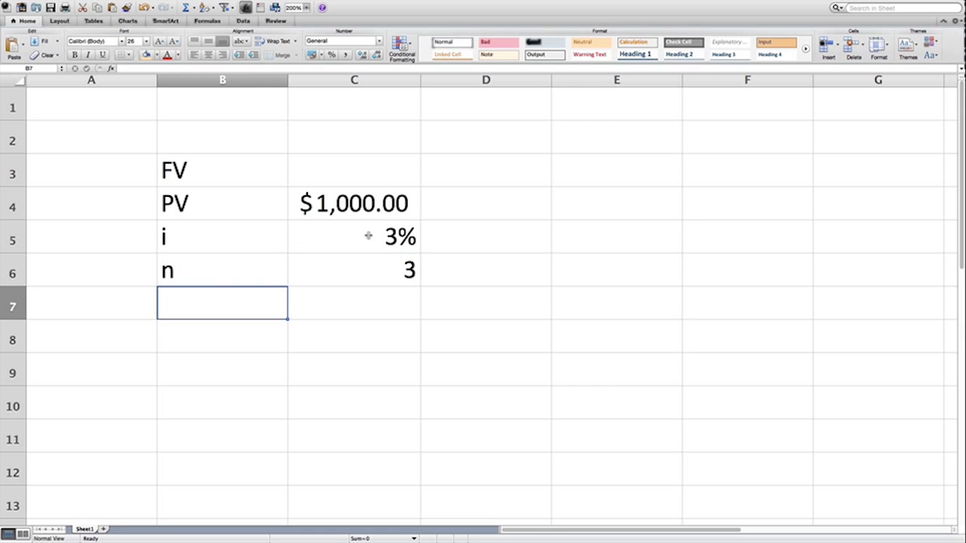
pyautogui.click(369, 235)
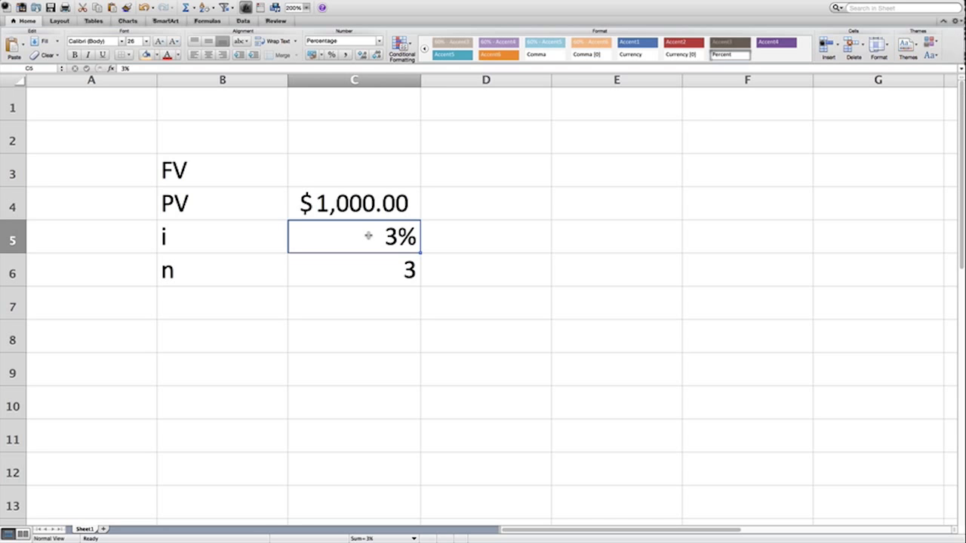
pyautogui.click(351, 274)
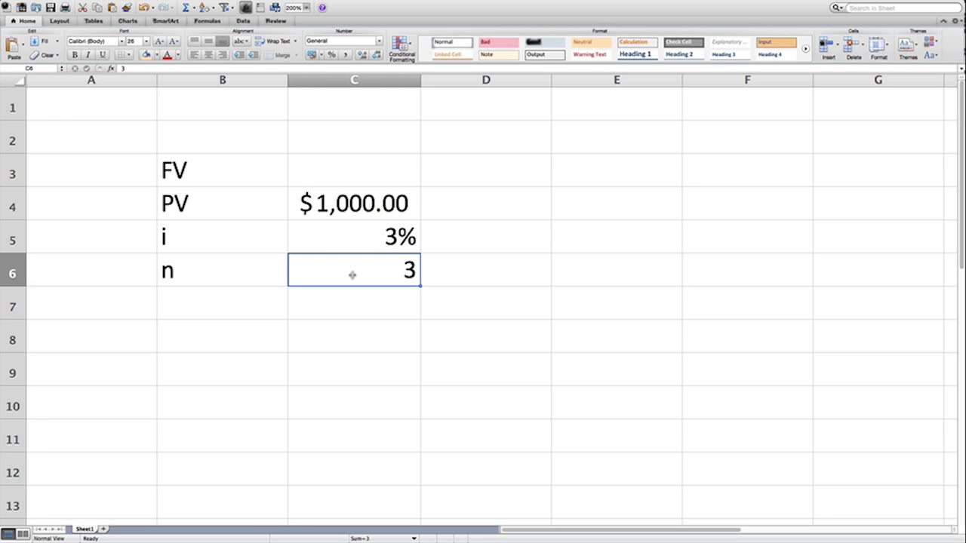
pyautogui.click(376, 228)
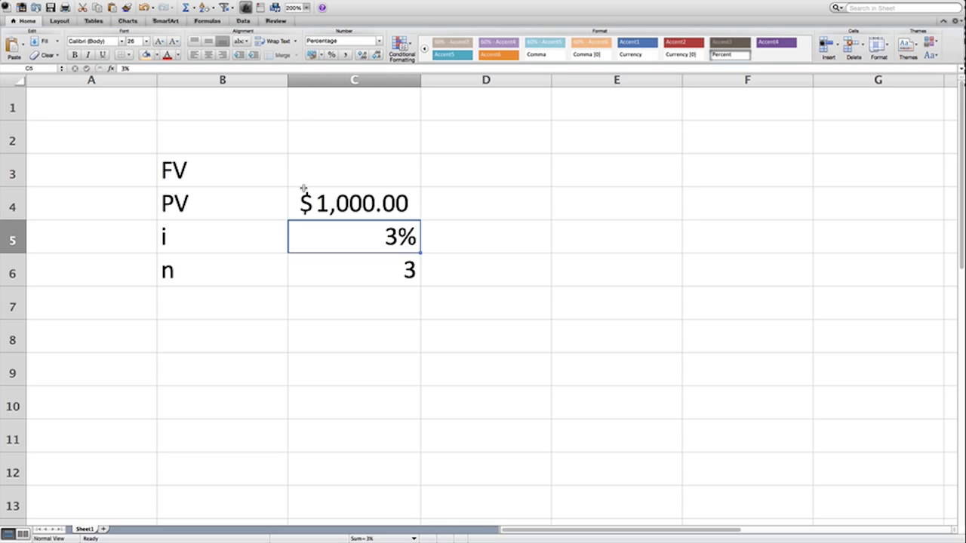
# Step: Begin an FV formula in C3 with C5 as the rate, C6 as the number of periods and 0 as the payment
pyautogui.click(339, 171)
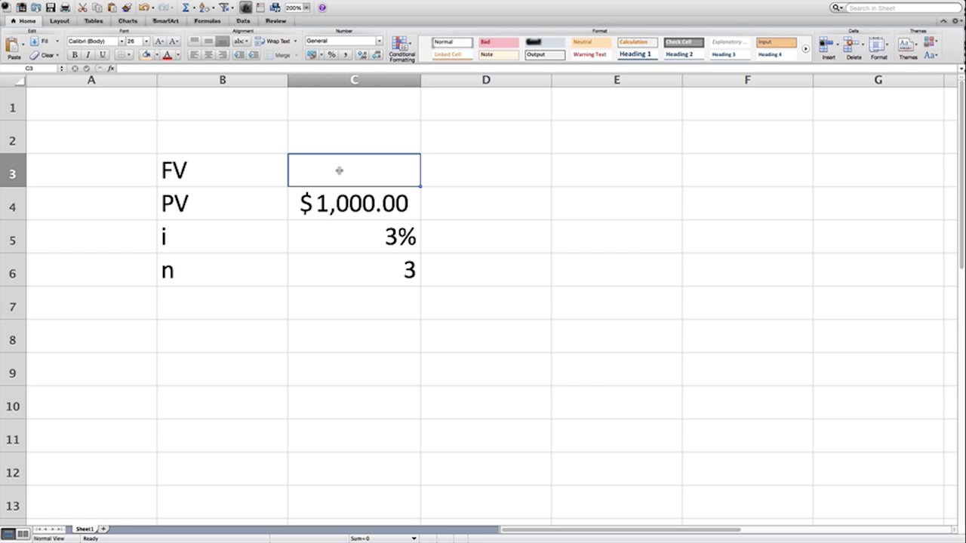
pyautogui.write('=')
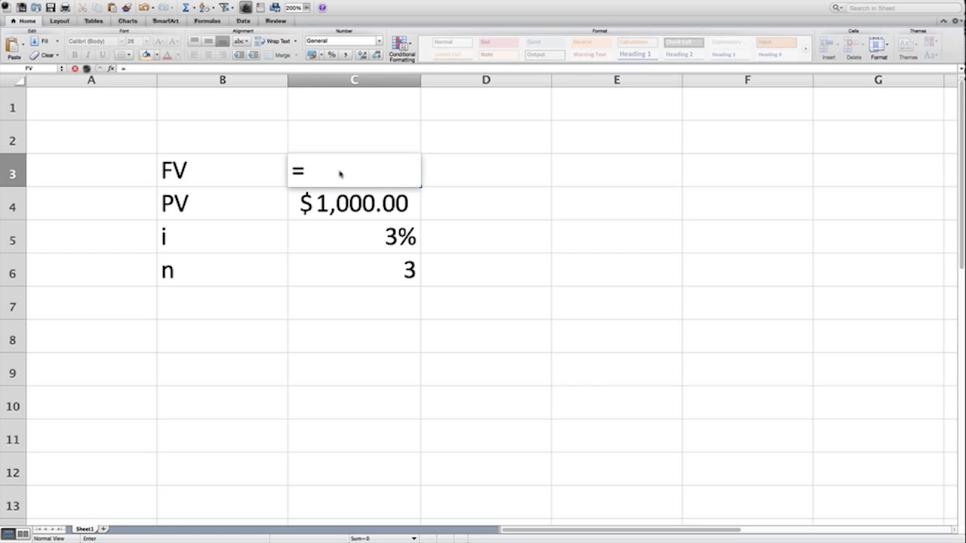
pyautogui.write('f')
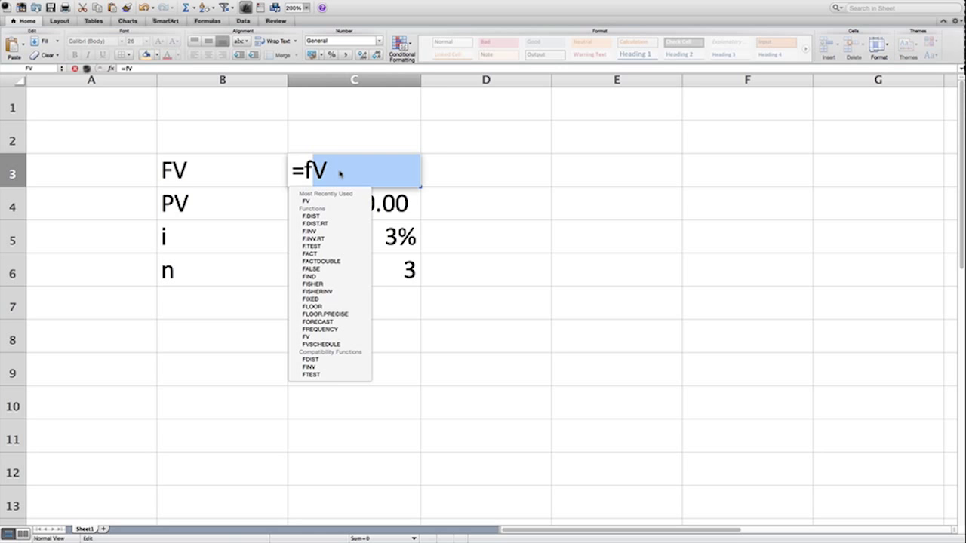
pyautogui.write('v(')
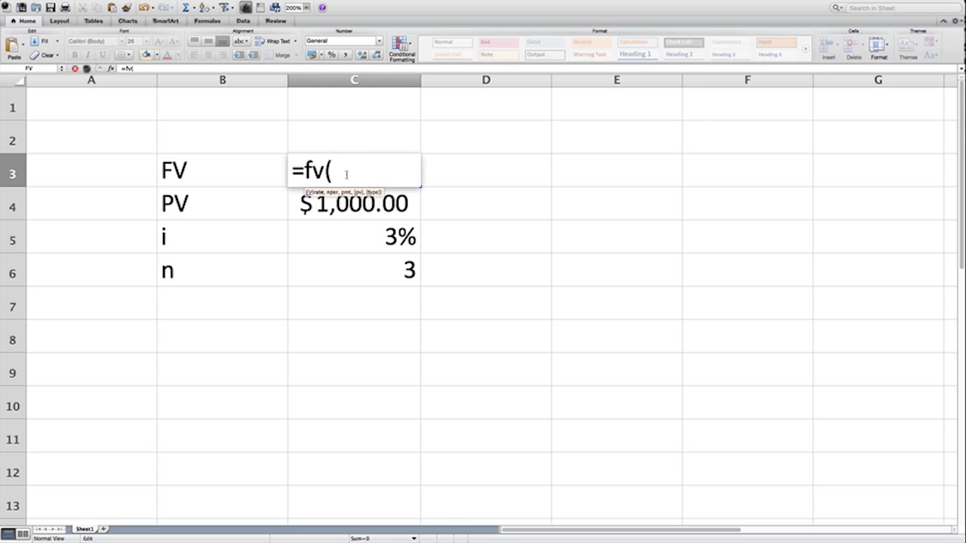
pyautogui.click(348, 246)
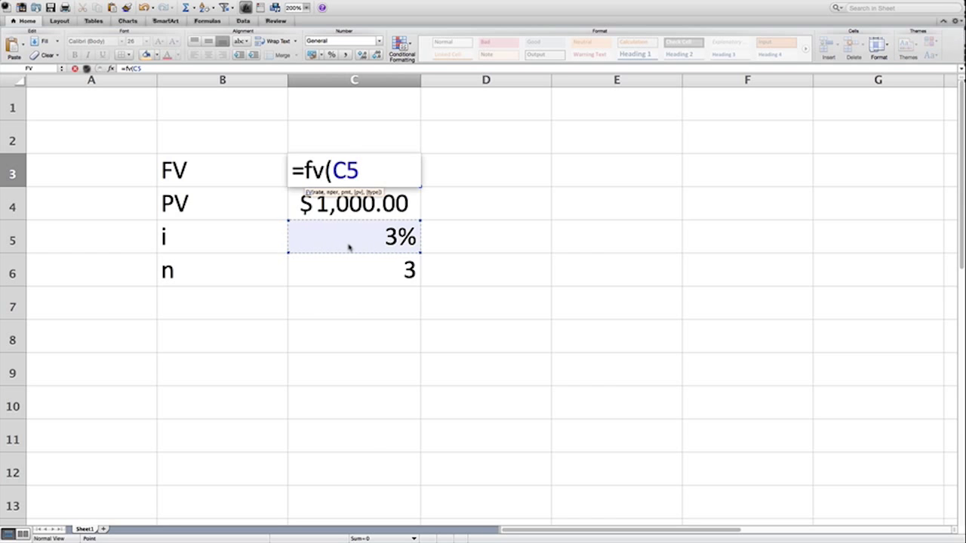
pyautogui.write(',')
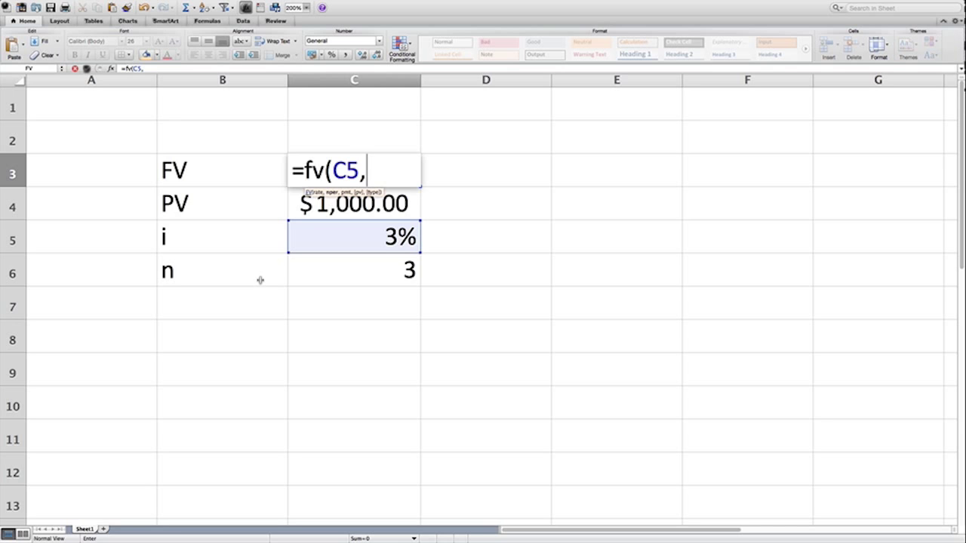
pyautogui.click(344, 272)
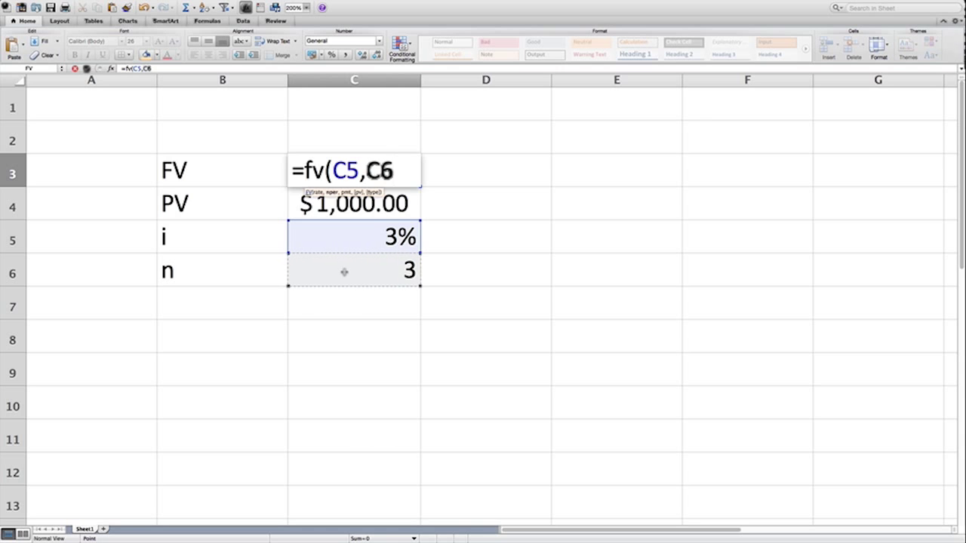
pyautogui.write(',')
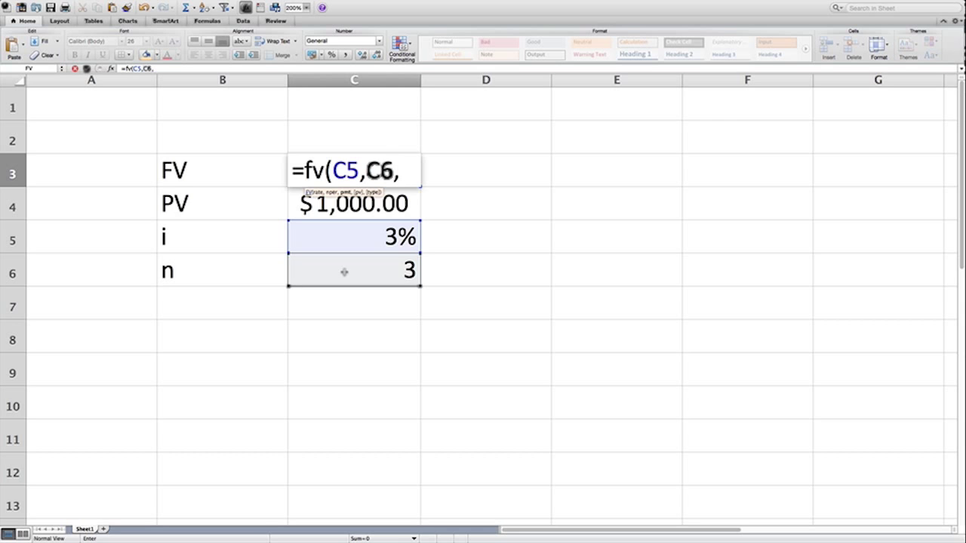
pyautogui.write('0,')
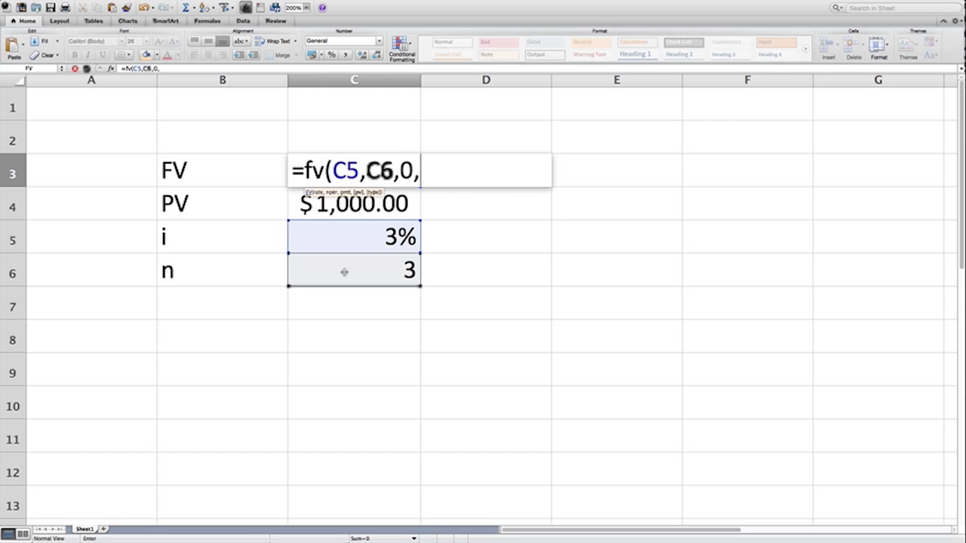
# Step: Add C4 as the present value argument and close the parenthesis so the formula reads =fv(C5,C6,0,C4)
pyautogui.click(344, 272)
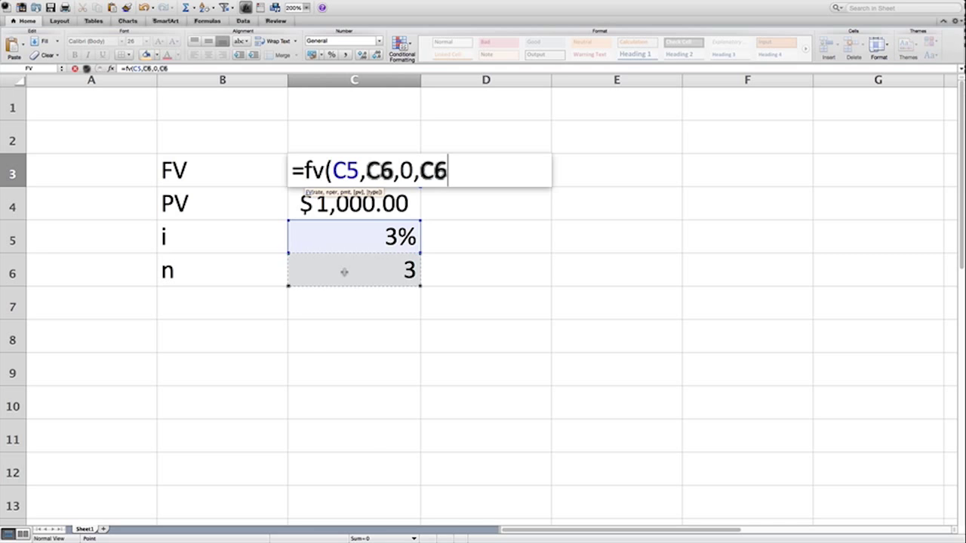
pyautogui.press('BackSpace')
pyautogui.press('BackSpace')
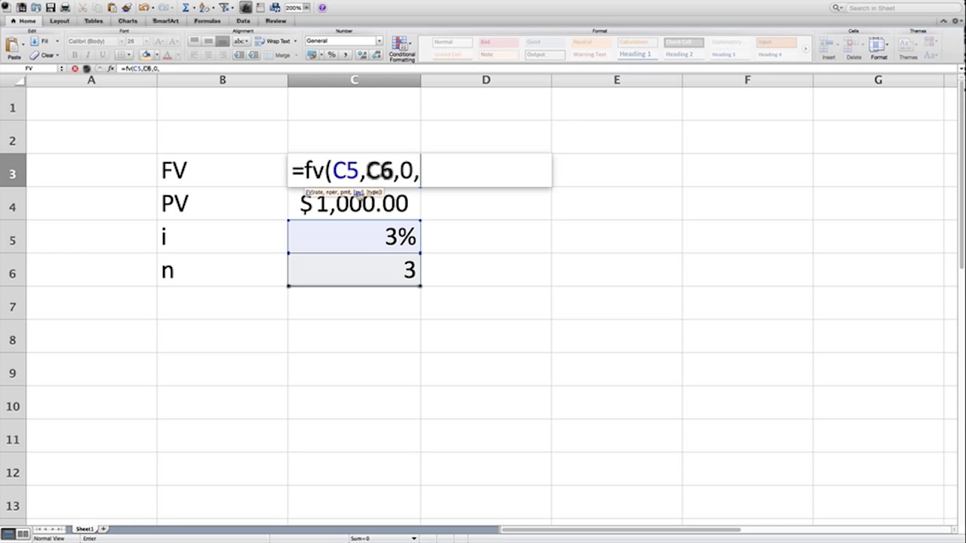
pyautogui.click(399, 210)
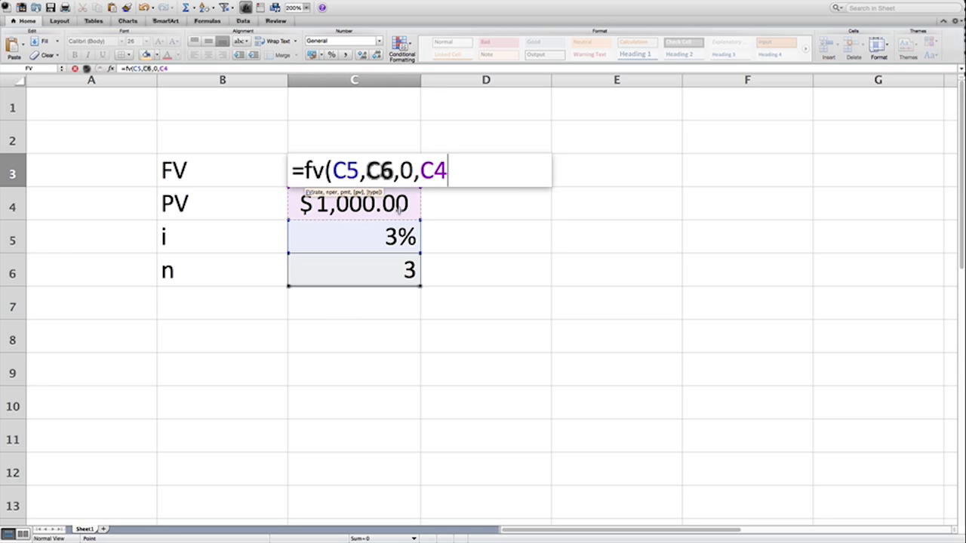
pyautogui.write(')')
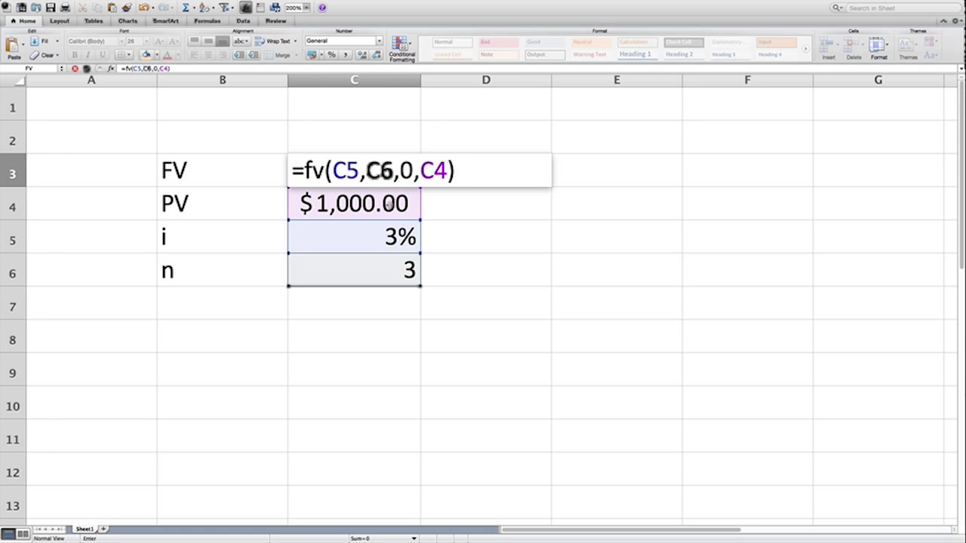
pyautogui.click(347, 170)
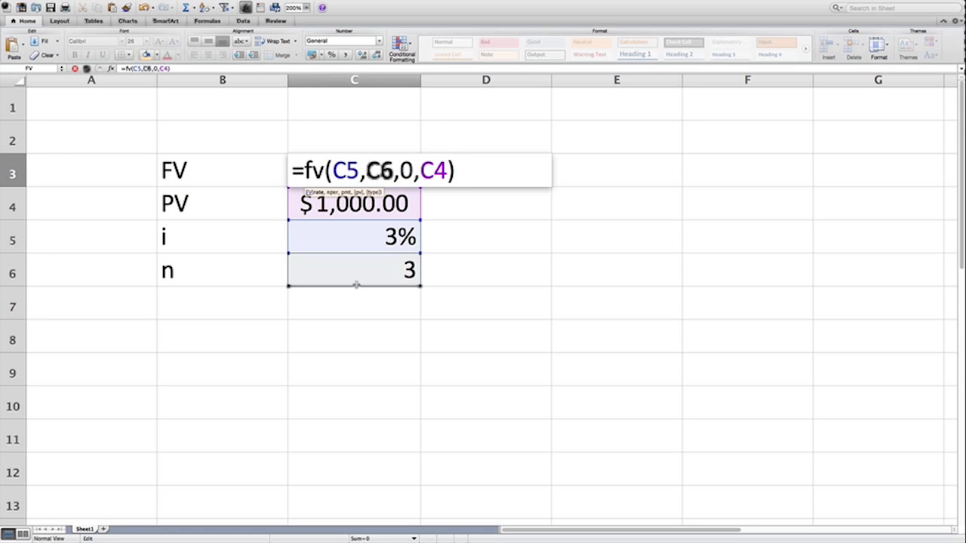
pyautogui.write('+')
pyautogui.click(357, 240)
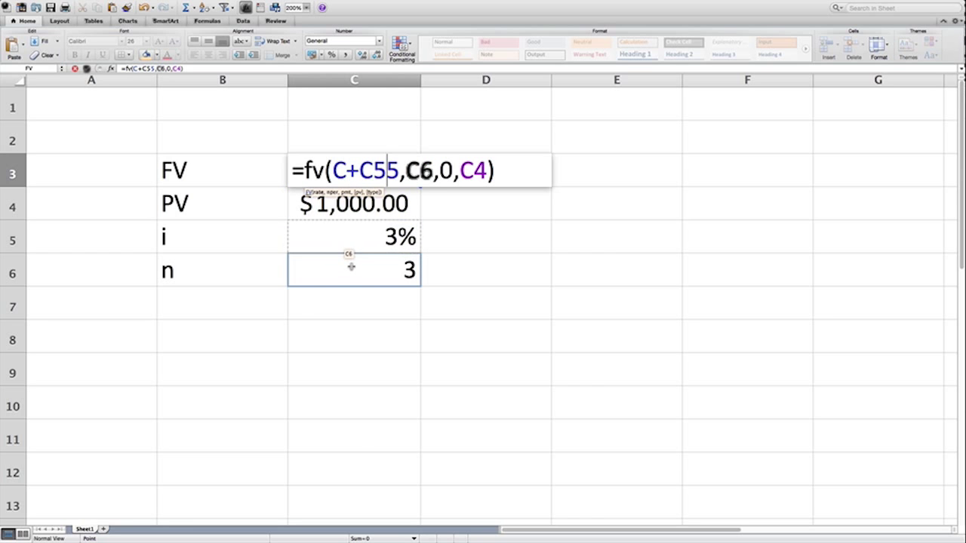
pyautogui.press('BackSpace')
pyautogui.press('BackSpace')
pyautogui.press('BackSpace')
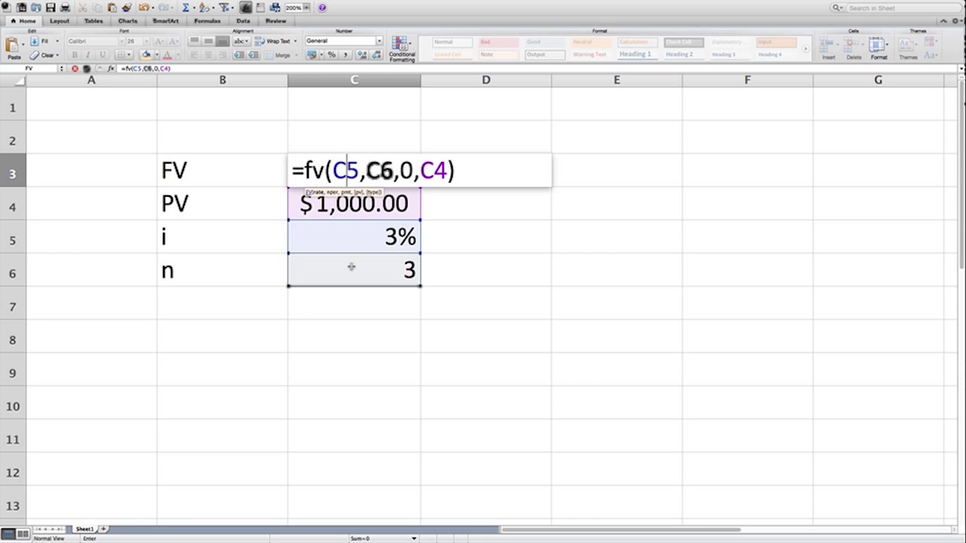
# Step: Enter the FV formula in C3 and negate it with a minus sign before FV, giving =-FV(C5,C6,0,C4)
pyautogui.press('Return')
pyautogui.click(352, 271)
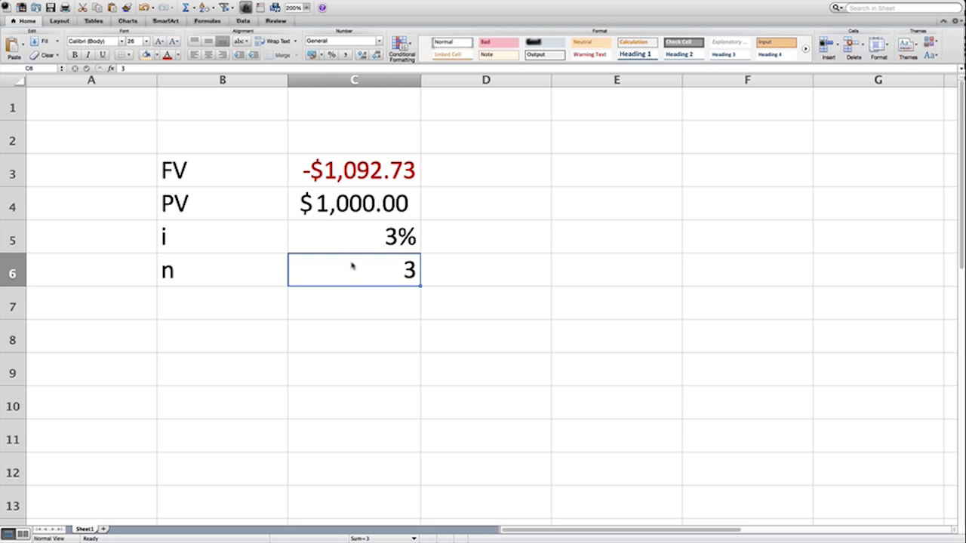
pyautogui.click(385, 166)
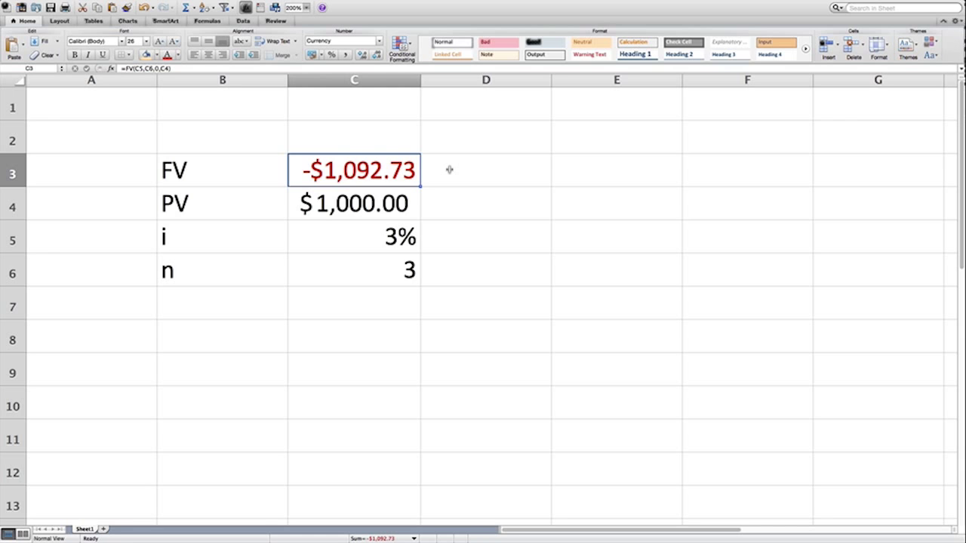
pyautogui.click(125, 69)
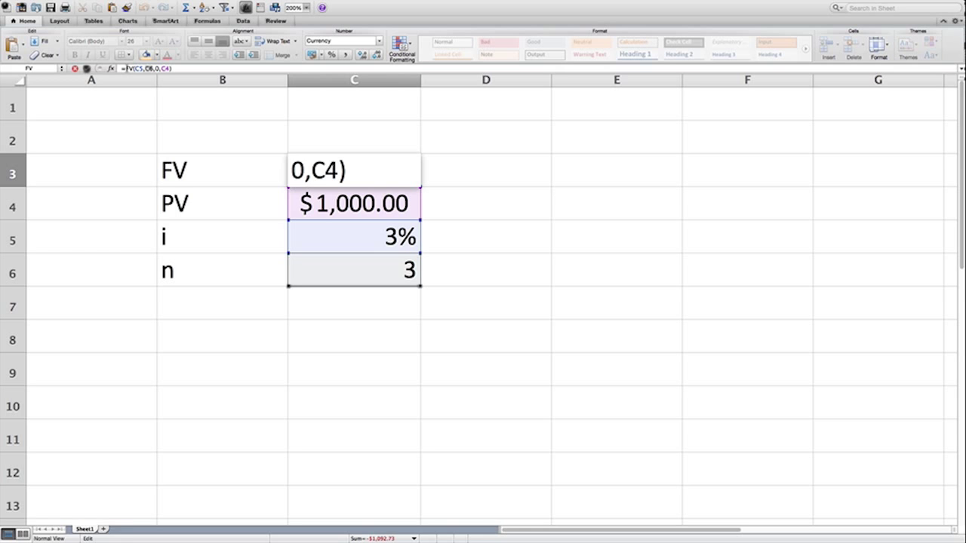
pyautogui.write('-')
pyautogui.press('Return')
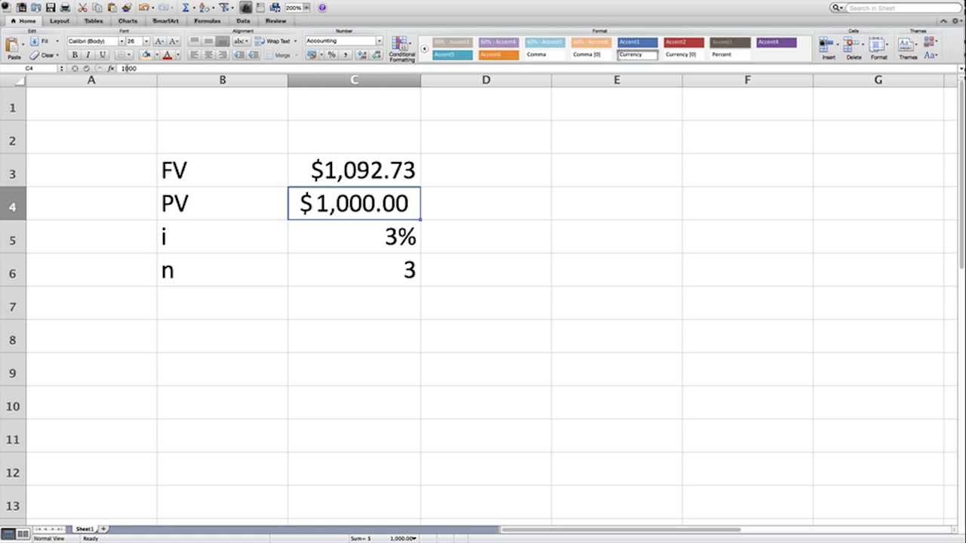
# Step: Remove the minus sign before FV in the C3 formula, enter it, and put the minus sign back
pyautogui.click(388, 170)
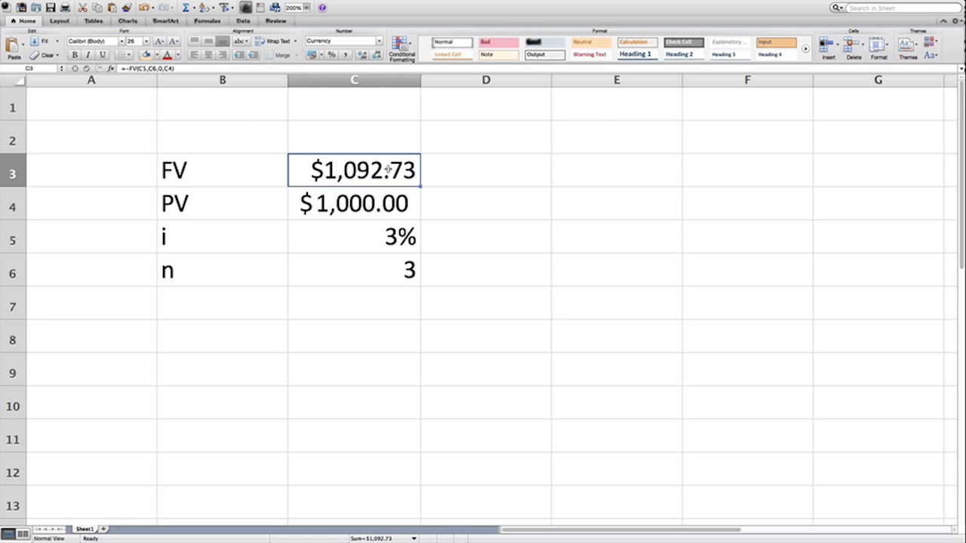
pyautogui.click(131, 69)
pyautogui.press('BackSpace')
pyautogui.press('Return')
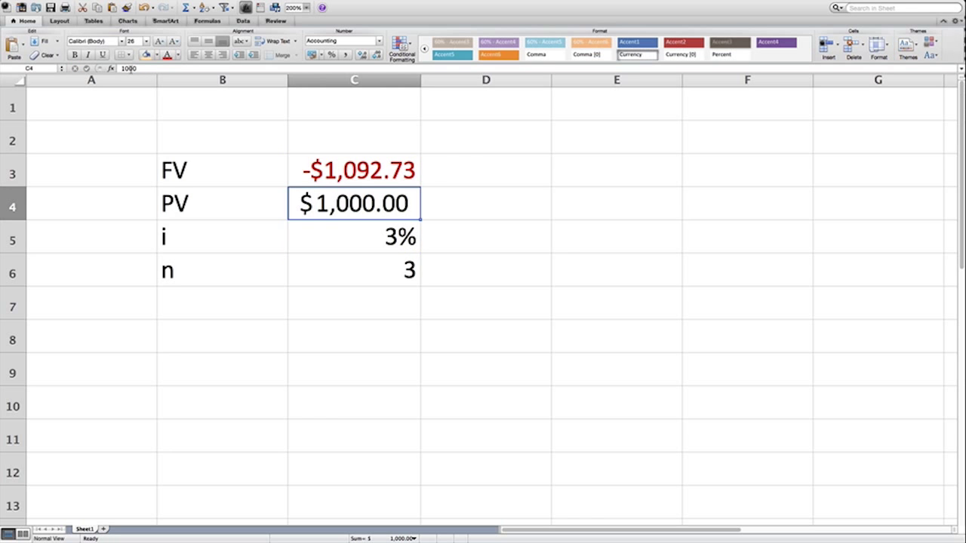
pyautogui.click(365, 176)
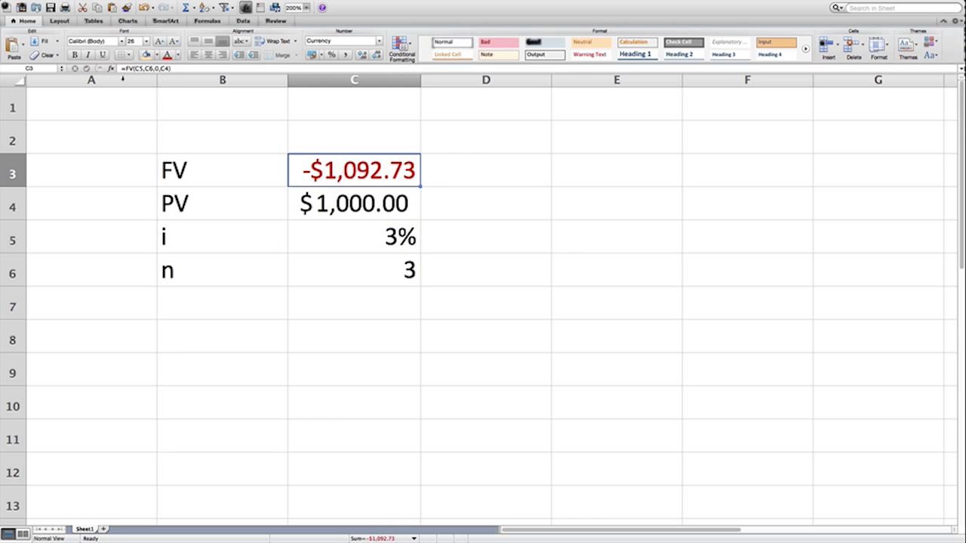
pyautogui.click(126, 68)
pyautogui.write('-')
pyautogui.press('Return')
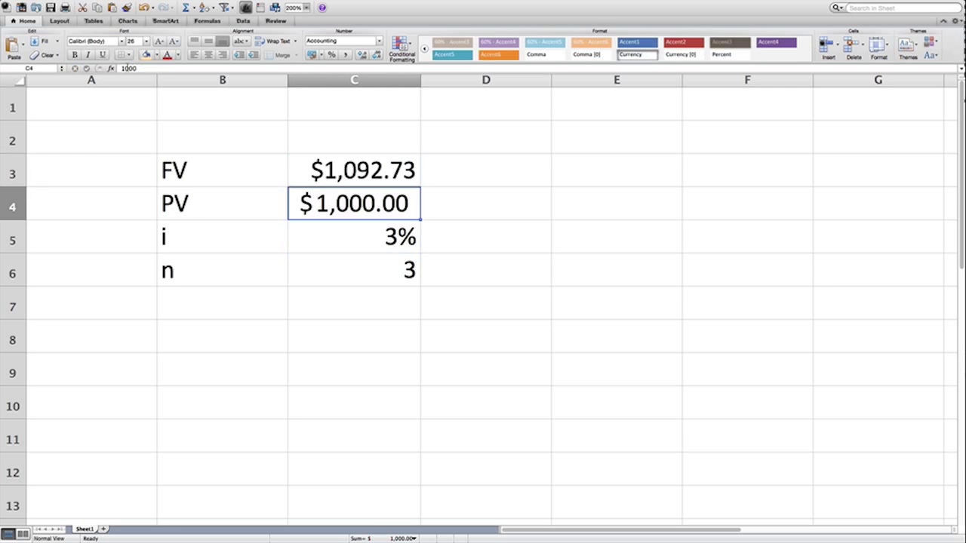